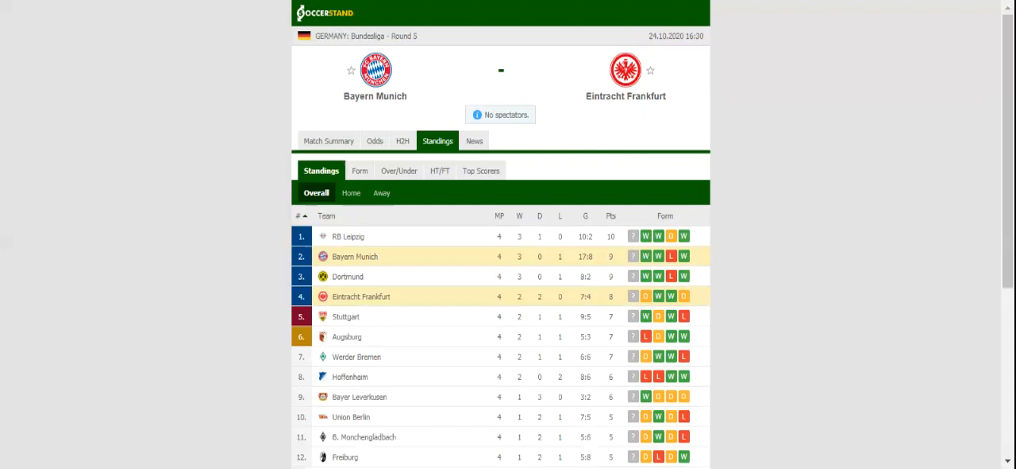
# Switch the Bayern Munich vs Eintracht Frankfurt match page to the H2H results view
pyautogui.click(411, 147)
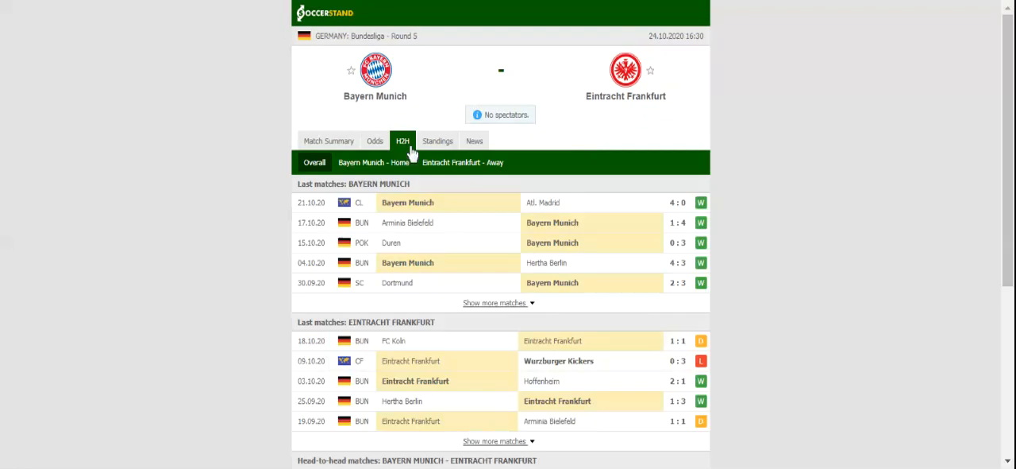